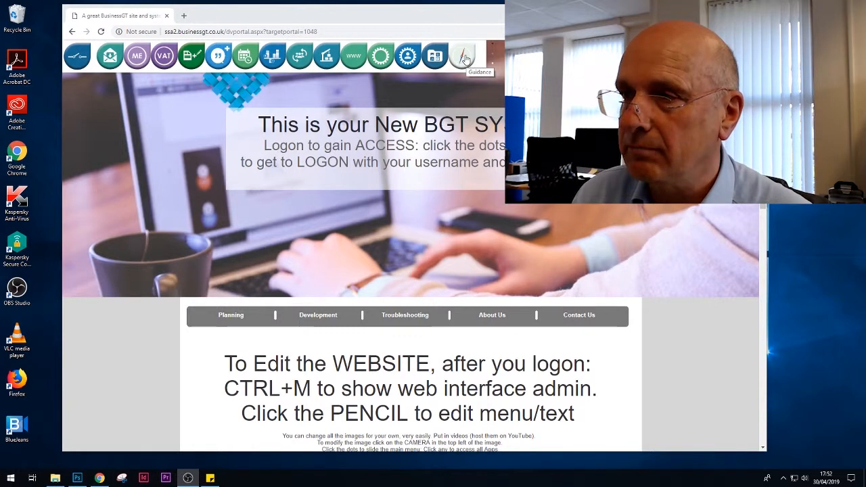
Replace the small company logo referenced in the startup guidance by uploading the image 160202_Logo160X80.png.
click(464, 59)
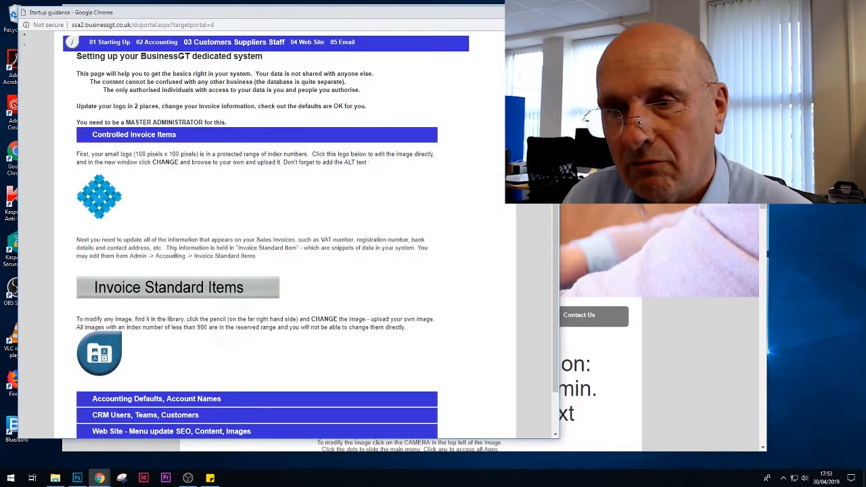
click(102, 204)
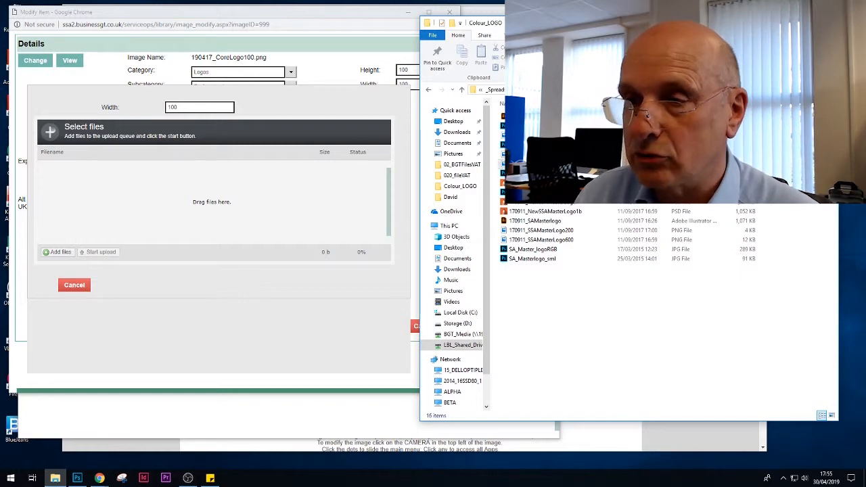
drag(534, 164, 154, 219)
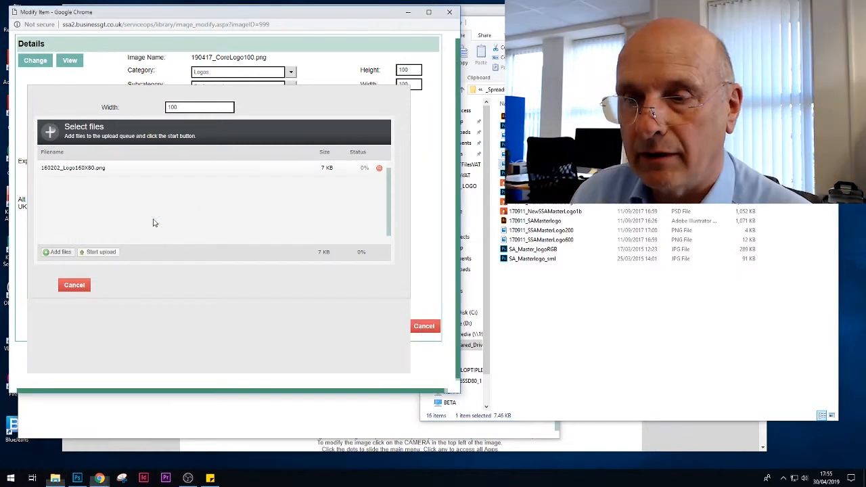
click(93, 252)
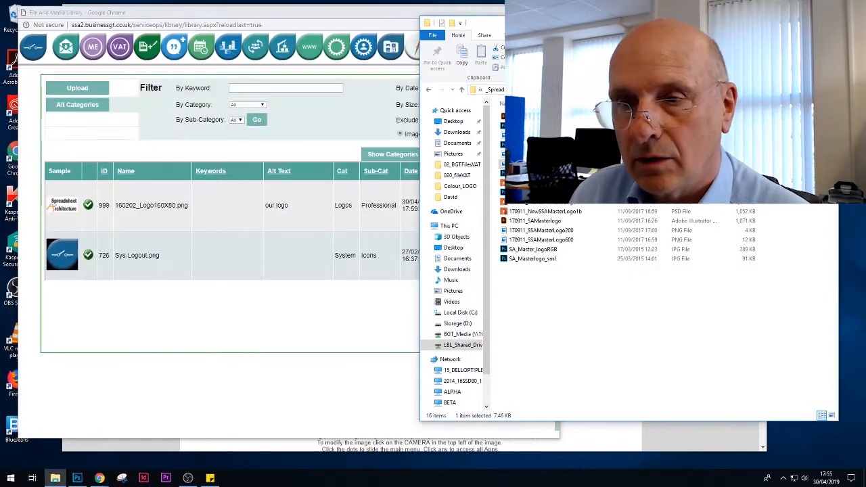
click(290, 271)
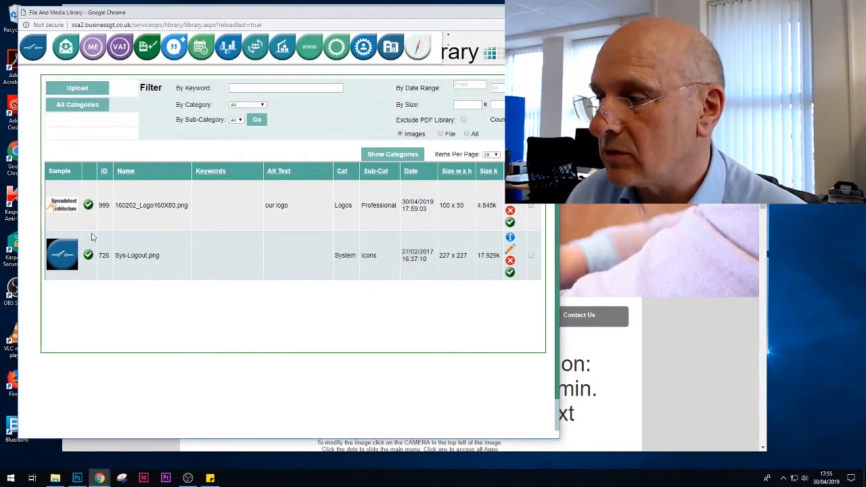
Reload the website's home page to check its logo, and reveal the row of app shortcuts.
click(686, 362)
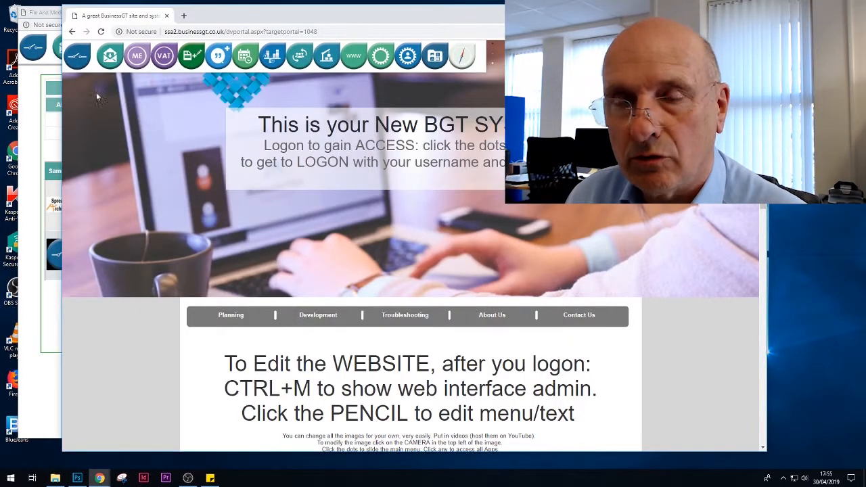
click(101, 31)
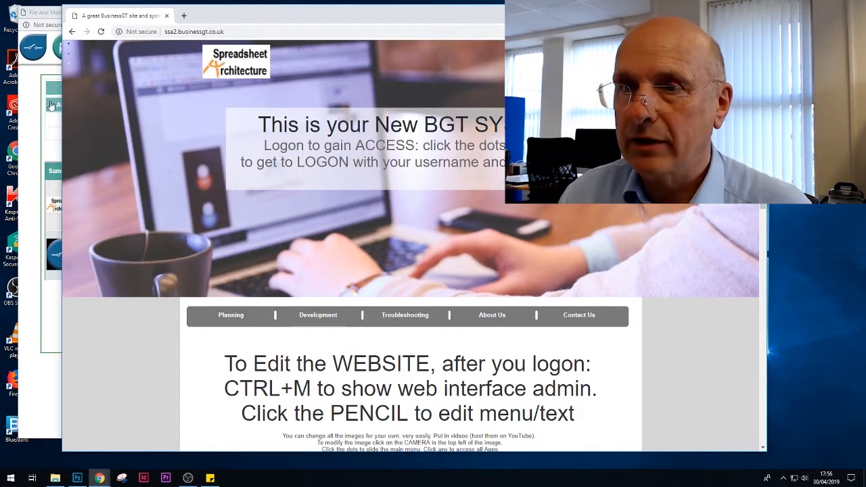
click(72, 59)
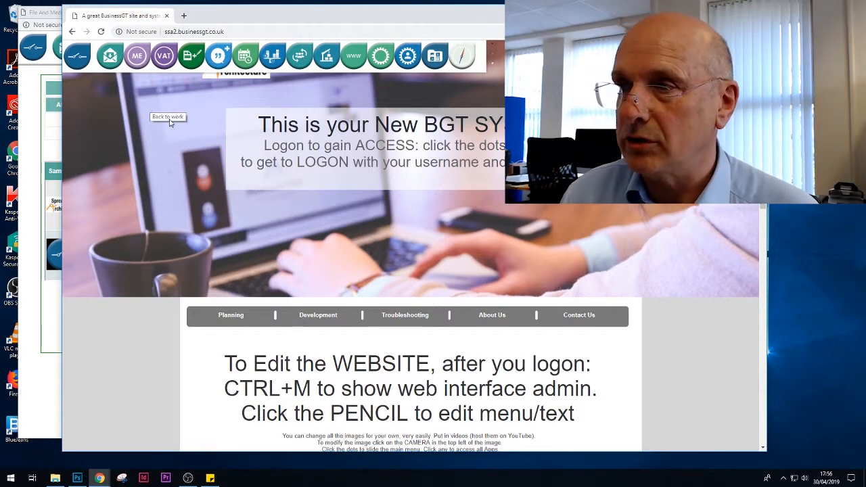
Return to the startup guidance, open the Invoice Standard Items and expand the Z_Invoice group under Z_Invoicing.
click(151, 107)
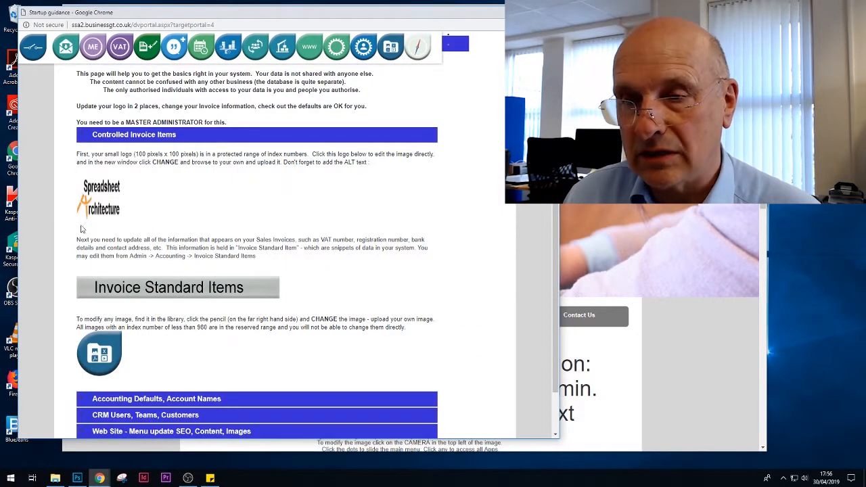
click(157, 292)
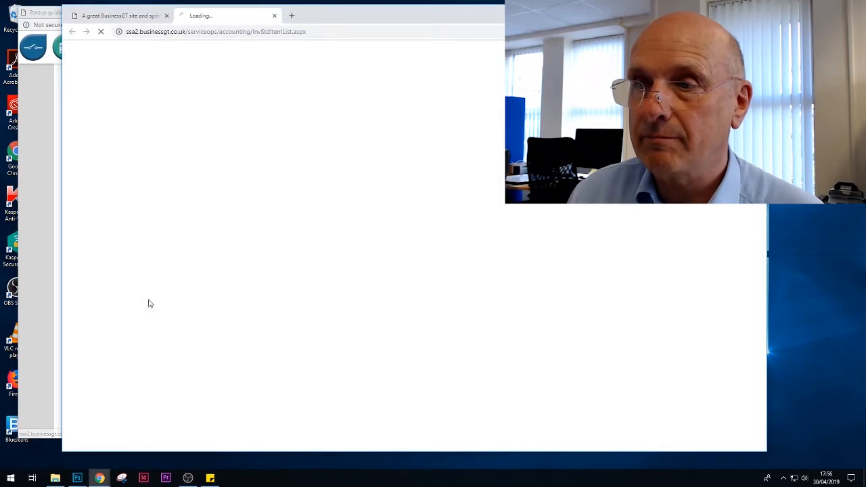
click(400, 73)
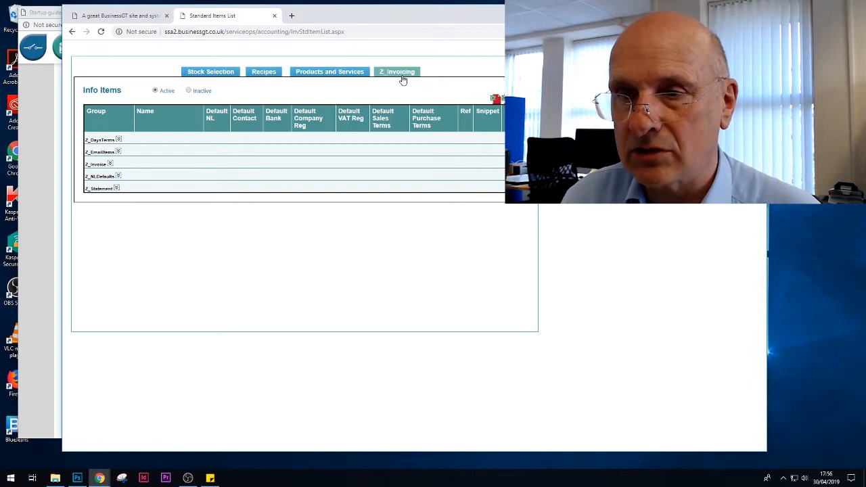
click(109, 164)
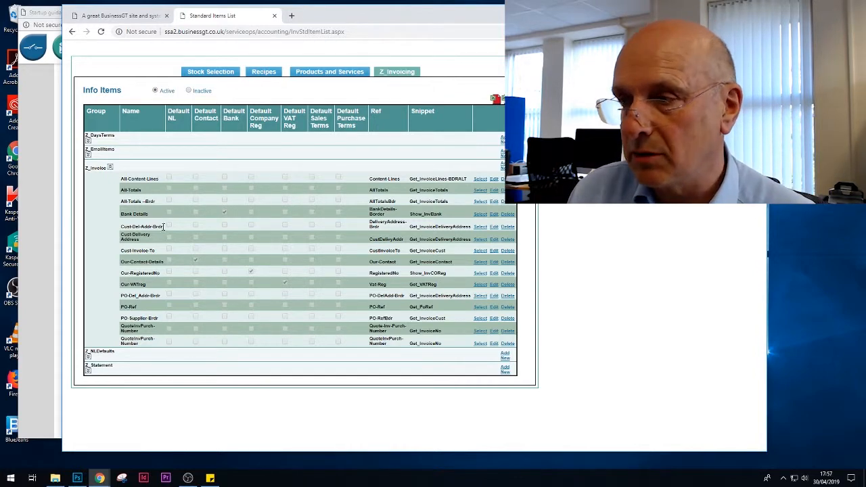
Review the Bank Details, Our-Contact-Details, Our-RegisteredNo and Our-VATreg invoice items, and close the standard items list.
click(494, 216)
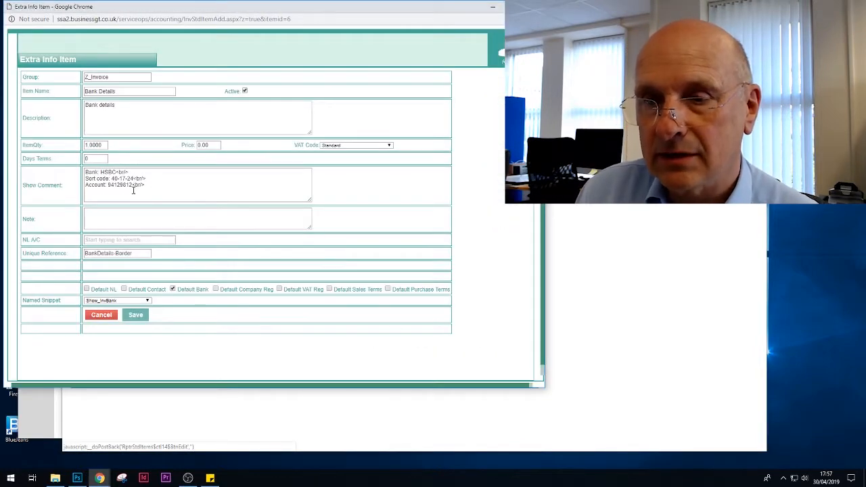
click(137, 313)
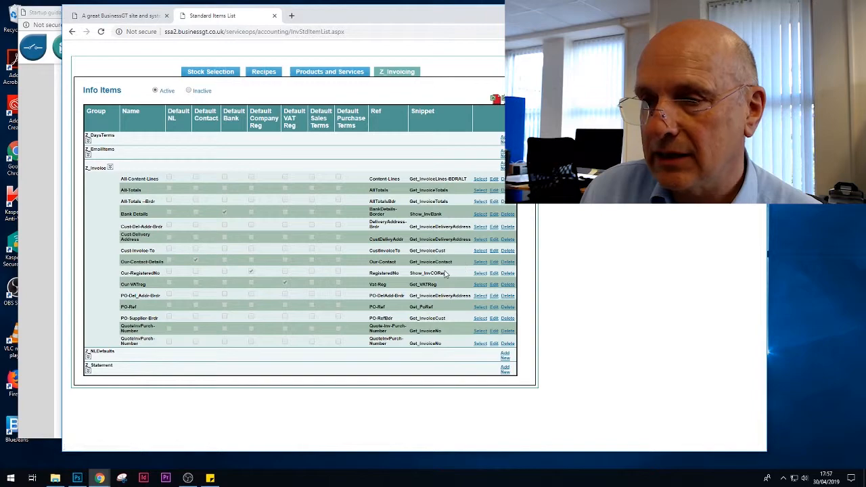
click(493, 262)
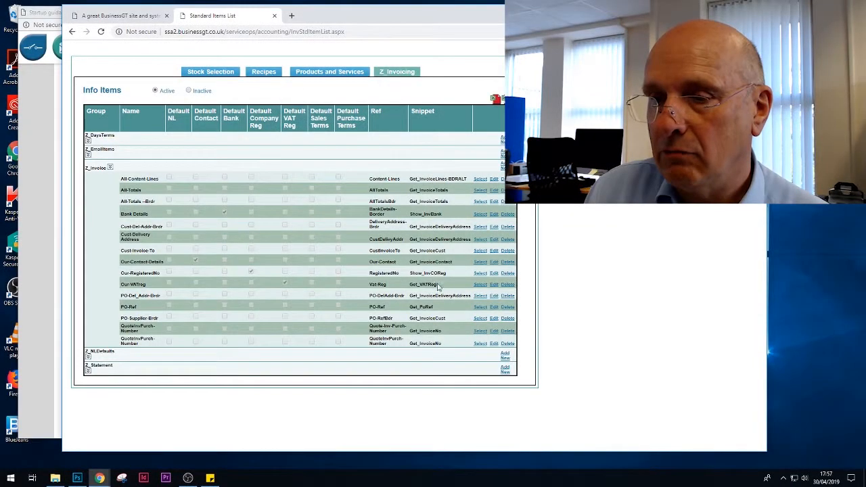
click(493, 273)
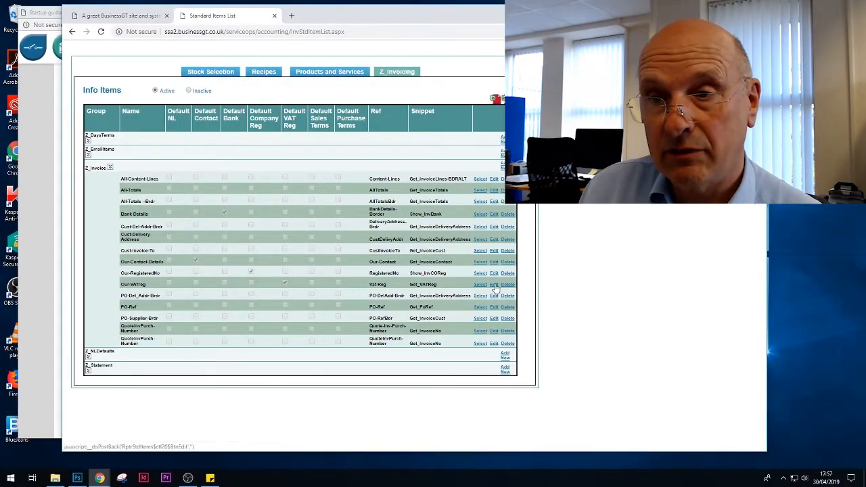
click(494, 285)
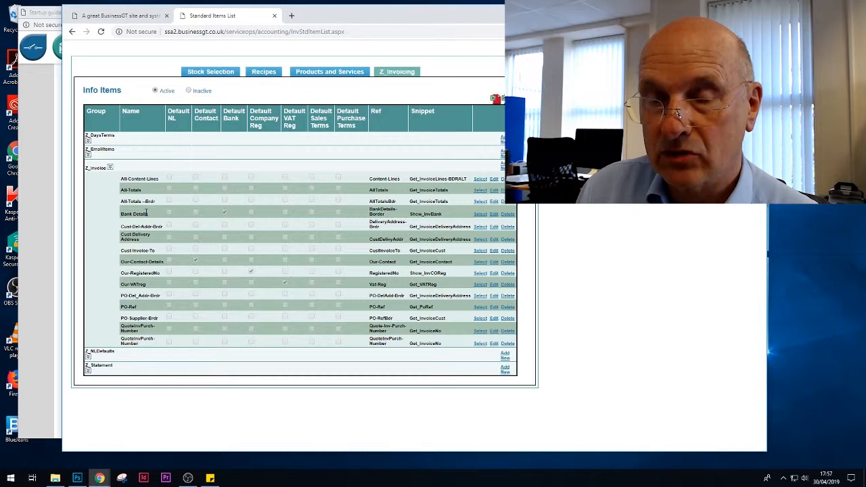
click(274, 16)
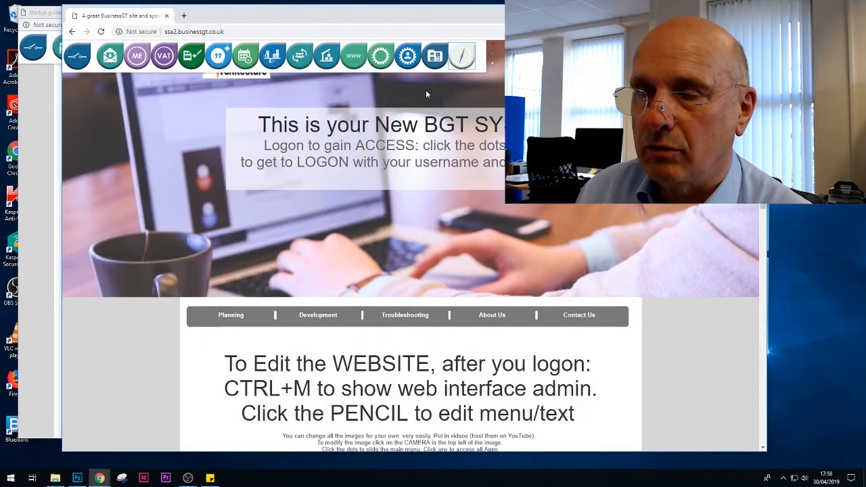
Raise a new sales invoice from Business Accounting for the contact at Sparks, found under the letter F.
click(272, 59)
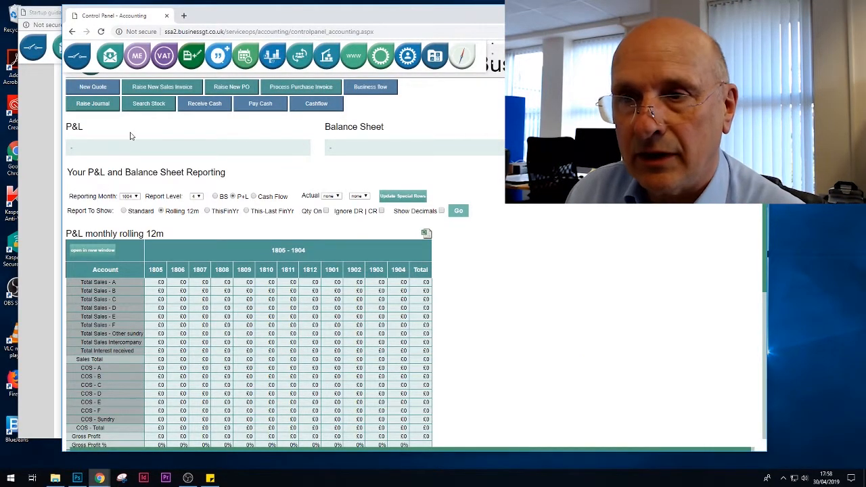
click(159, 89)
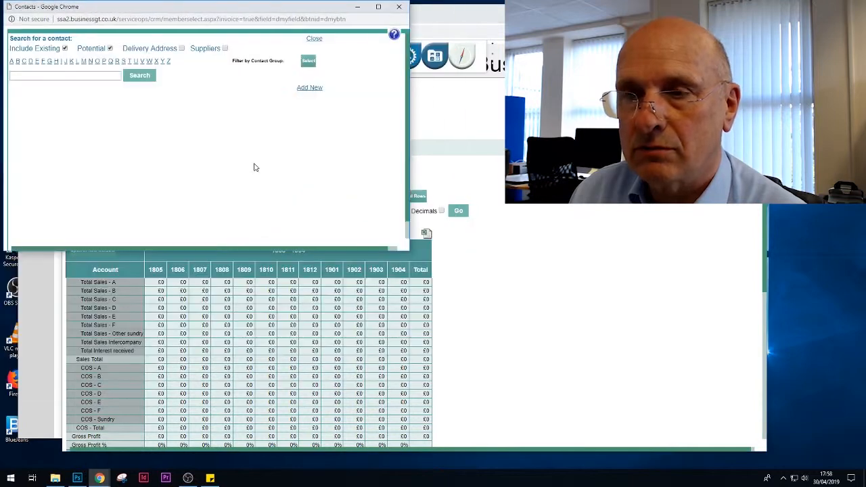
click(109, 49)
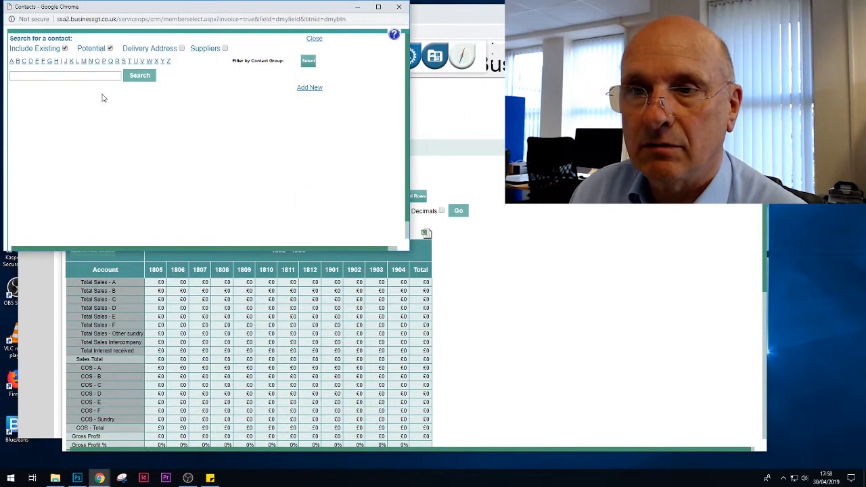
click(44, 62)
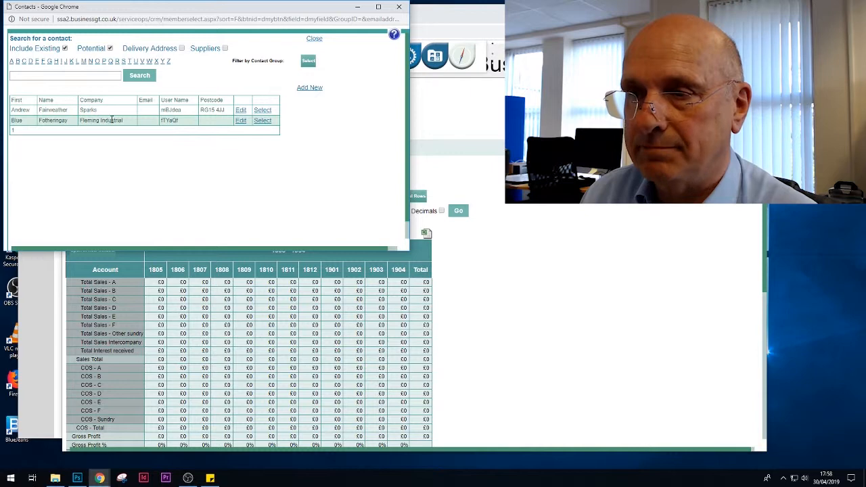
click(261, 112)
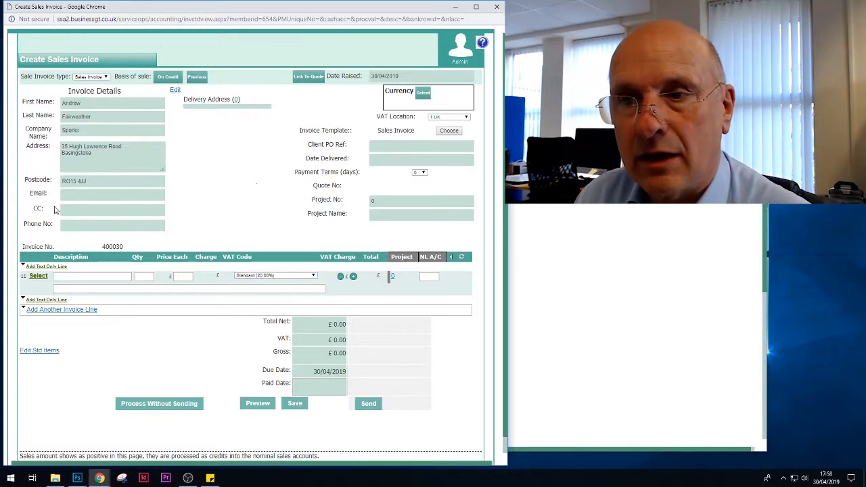
Enter the customer's email address on the sales invoice and set the delivered date to 30/04/2019.
click(78, 197)
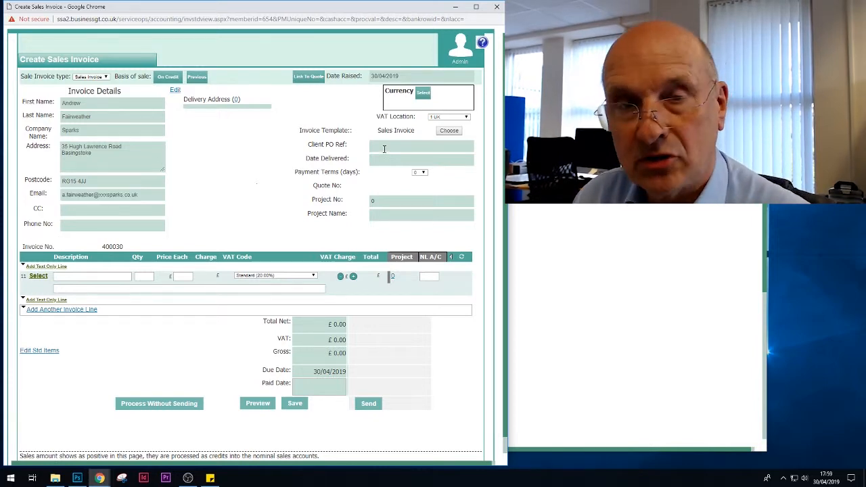
click(385, 147)
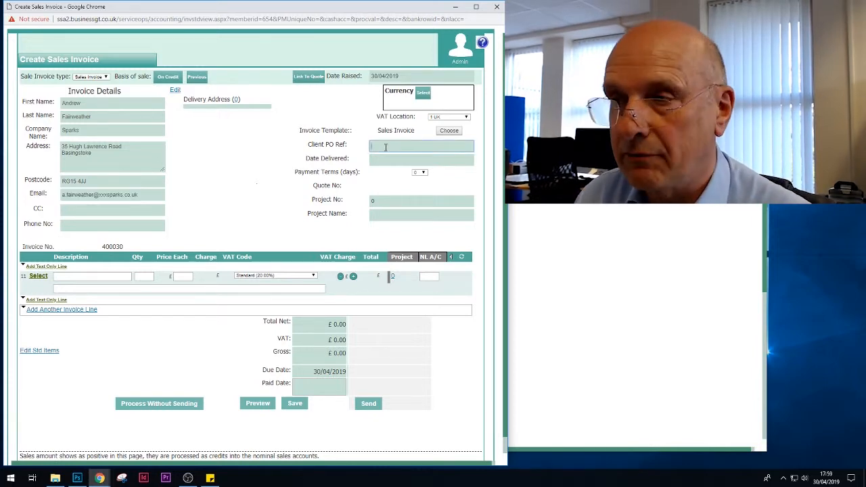
click(388, 160)
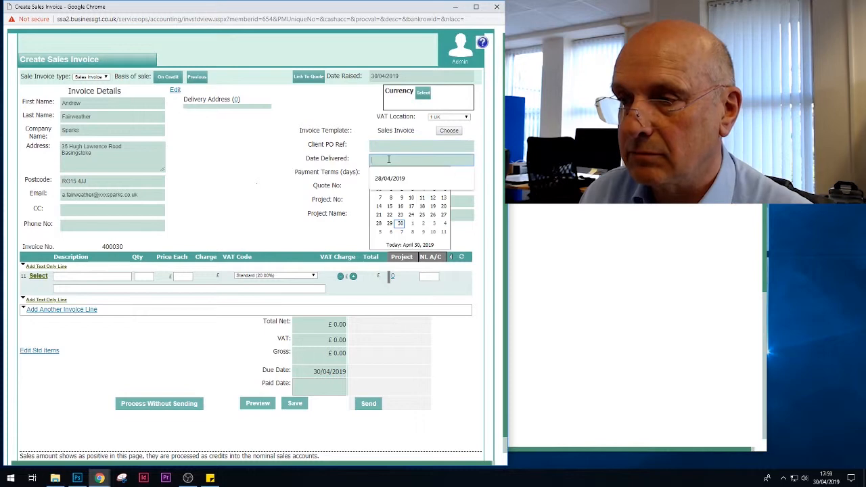
click(400, 222)
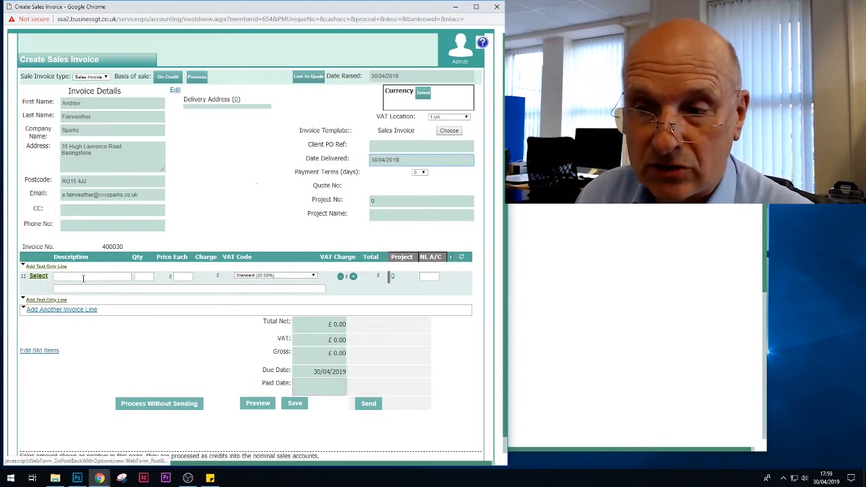
Set the first invoice line's description to "Charge for one day".
click(81, 277)
key(Down)
key(Return)
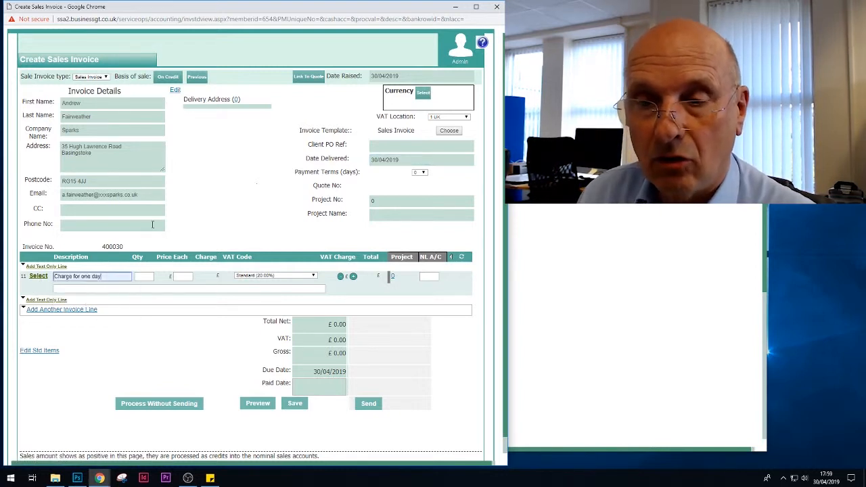
Open the standard items for the invoice line and expand the 20 Service group under Products and Services.
click(38, 276)
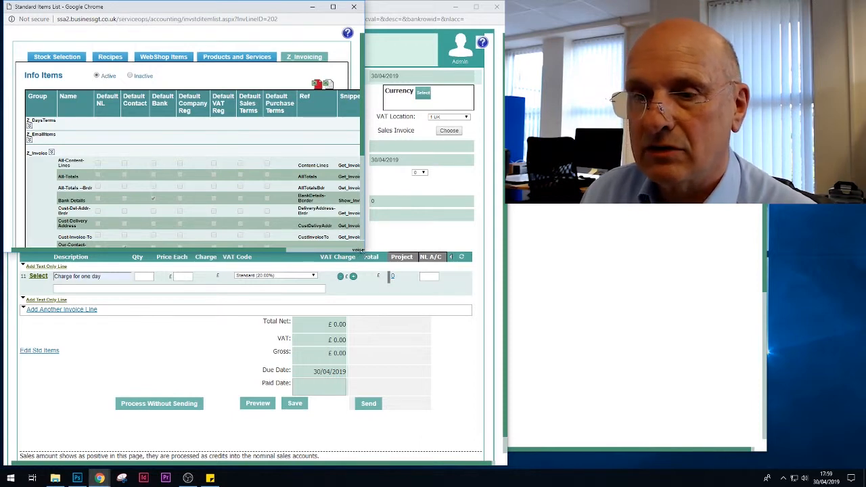
drag(358, 249, 547, 400)
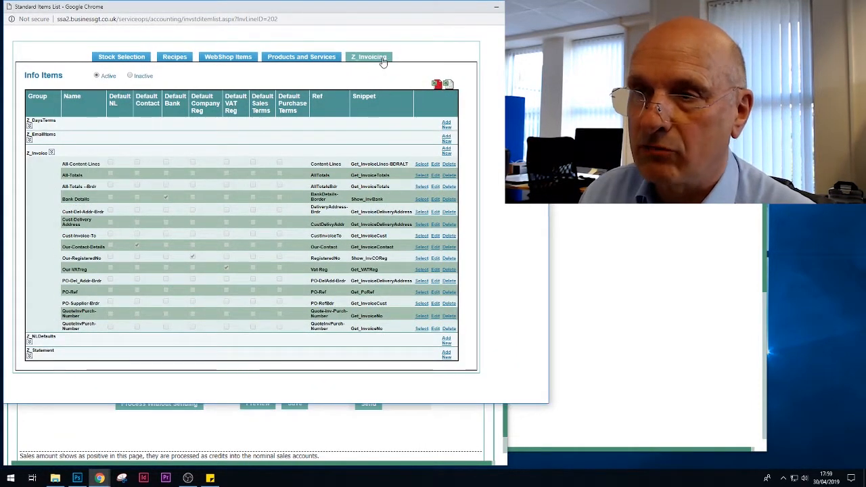
click(295, 60)
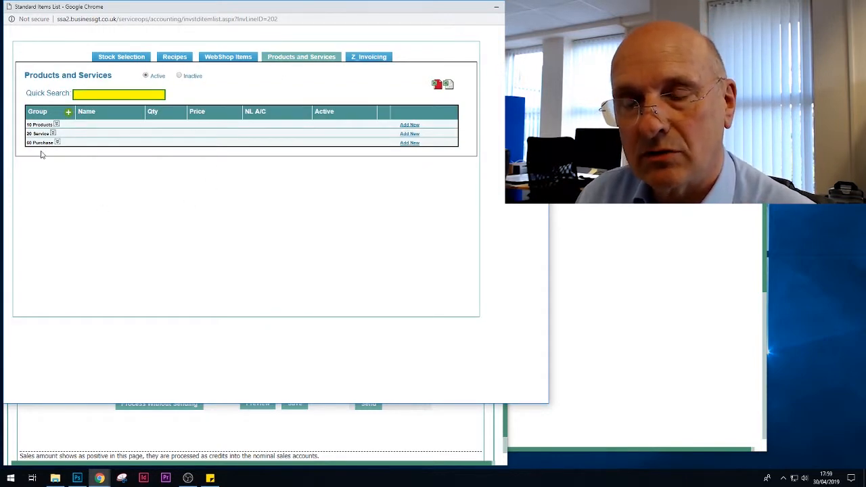
click(53, 134)
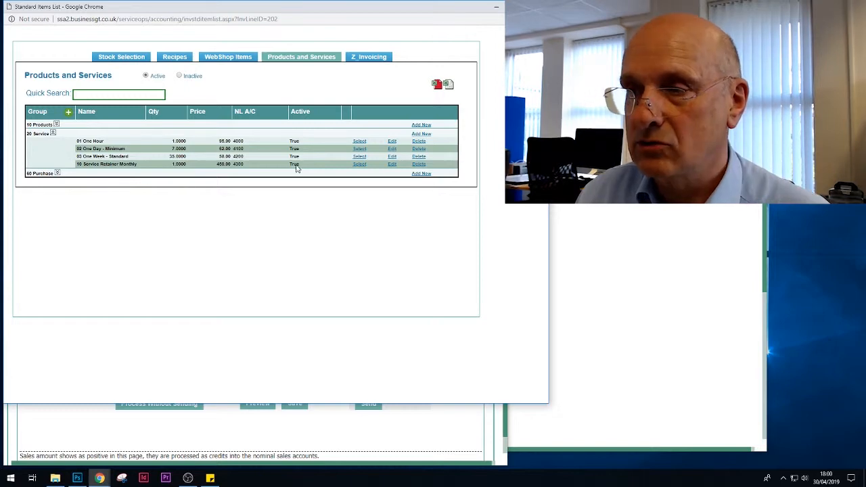
Add service item "06 One Day charge", quantity 1, price 450, comment "Charge for days", account 4002 Sales - A2, and use it on the invoice line.
click(419, 134)
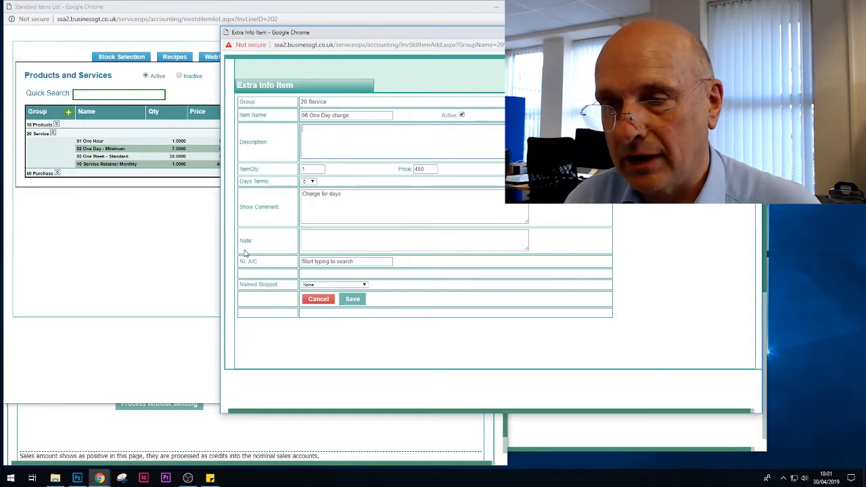
click(318, 263)
text(4)
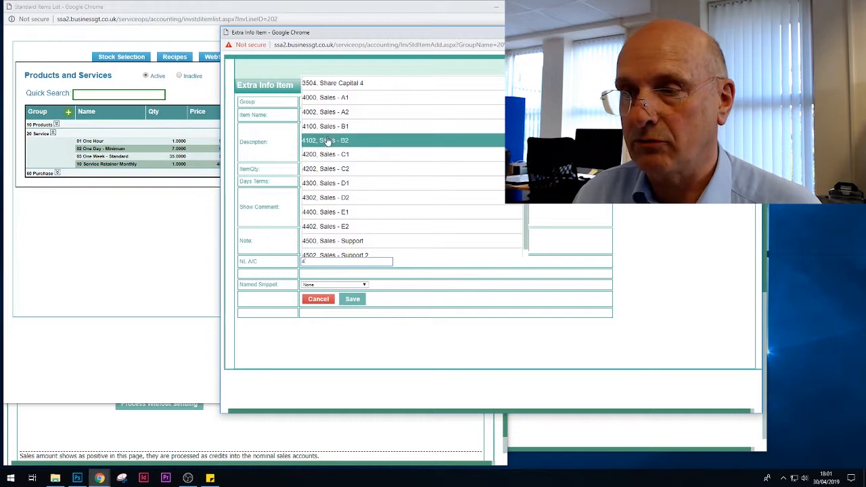
click(328, 115)
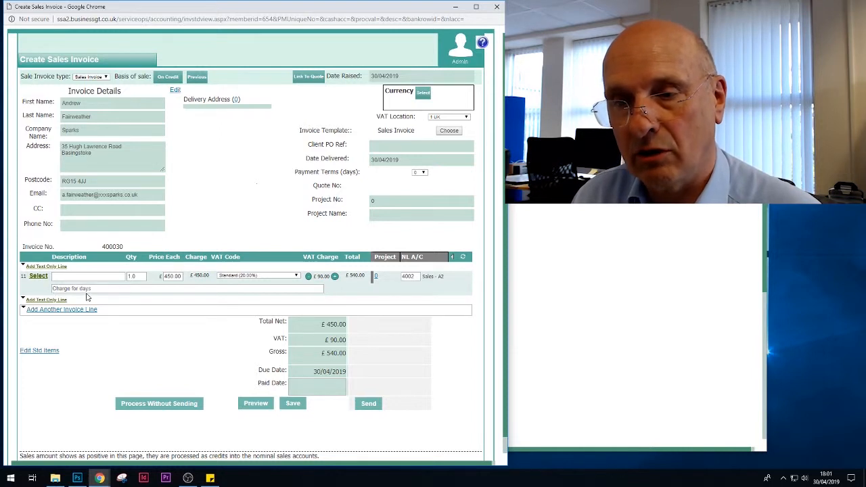
Set the first invoice line's description to "at your London HO site" and its quantity to 3.
click(82, 276)
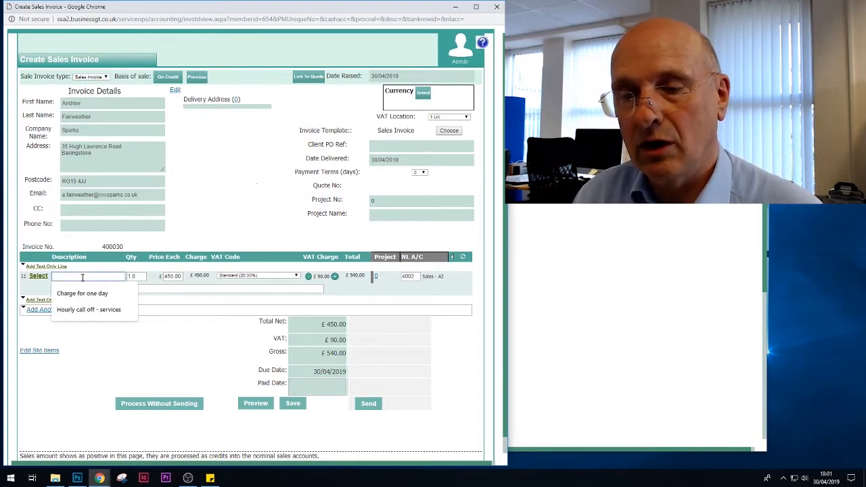
click(182, 329)
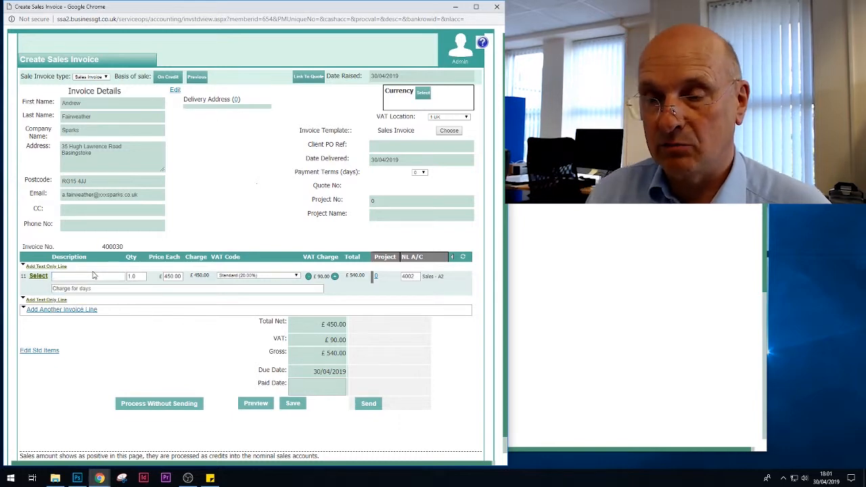
click(88, 276)
text(at your London HO si)
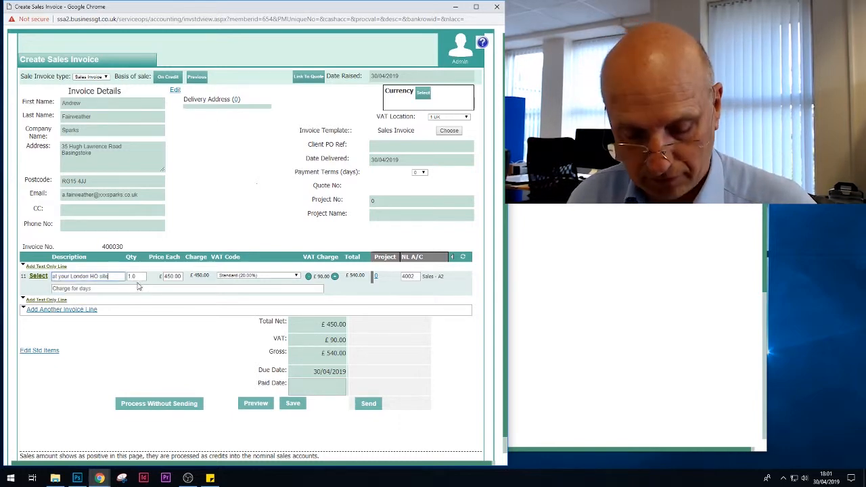
text(te)
key(Tab)
text(3)
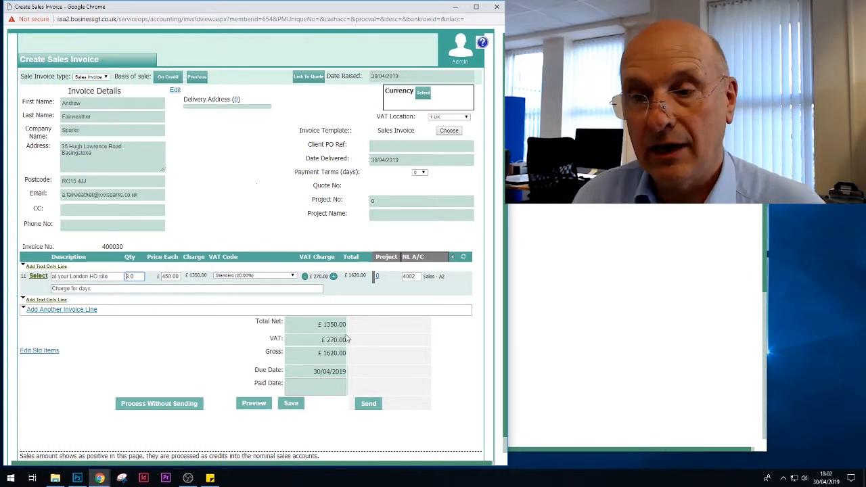
Add a second invoice line "Travel mileage" with quantity 82, price 0.45 and nominal account 4302 Sales - D2.
click(79, 313)
text(Travel)
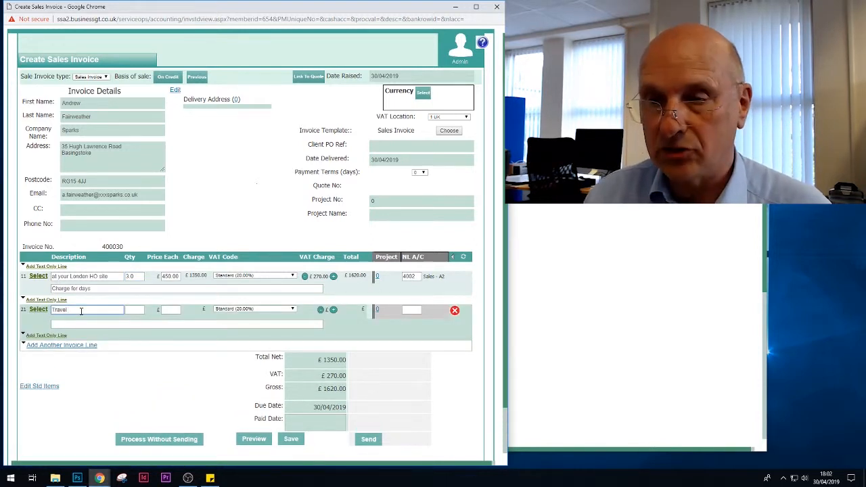
text(mileage)
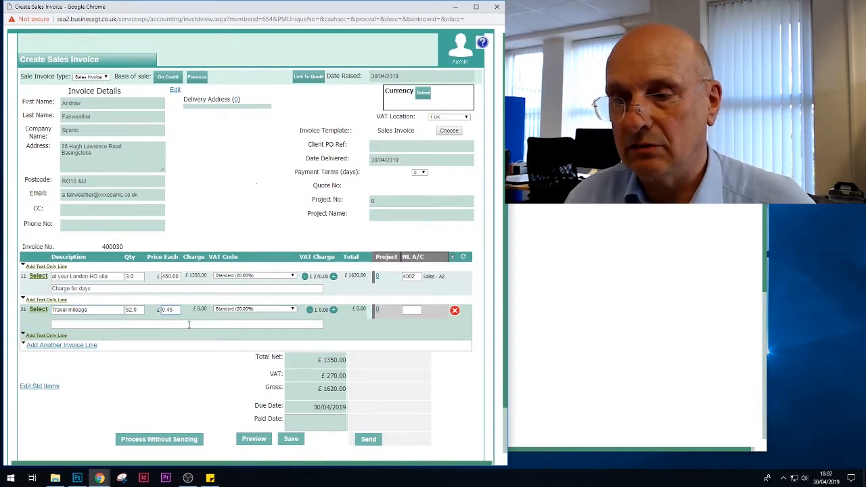
click(189, 324)
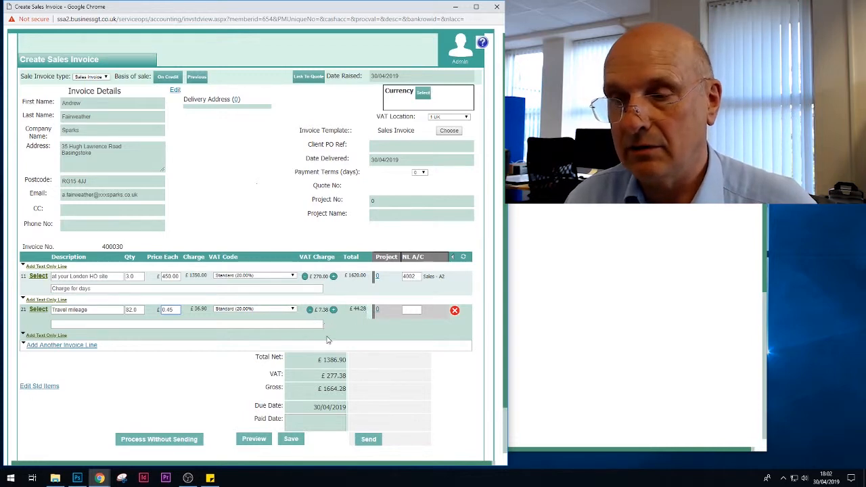
click(416, 310)
text(4)
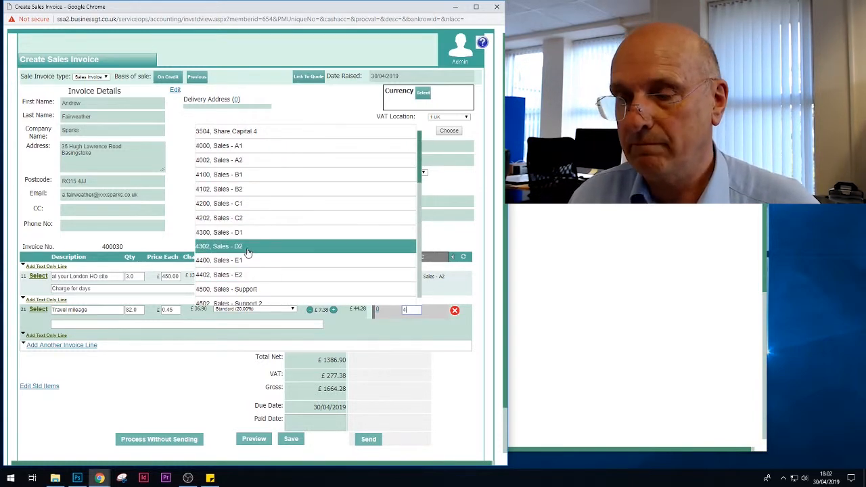
click(248, 250)
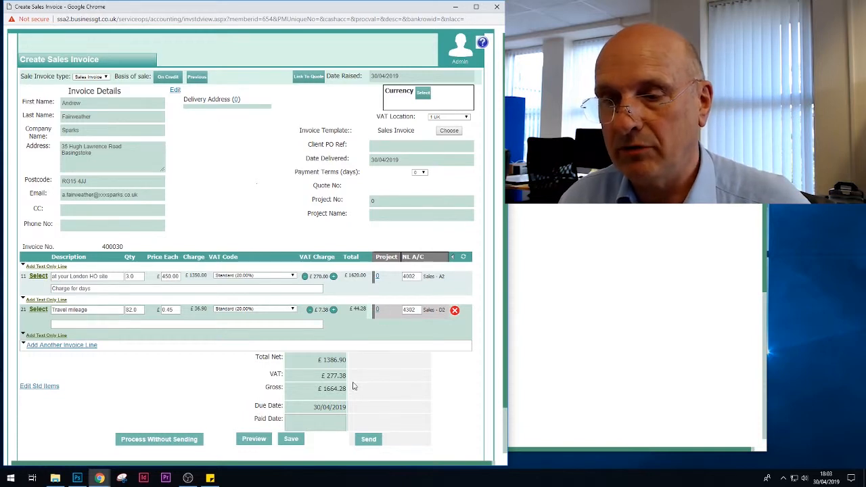
Preview the sales invoice, close the preview and send the invoice to the customer, confirming the sale for processing.
click(256, 438)
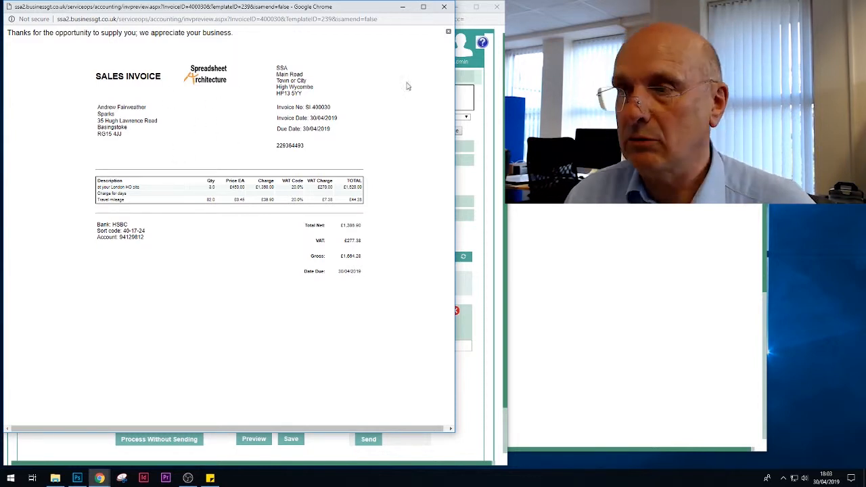
click(443, 6)
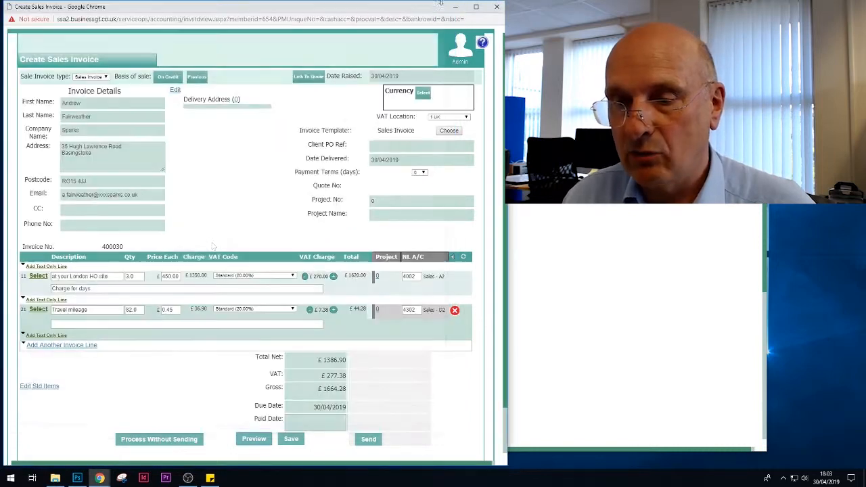
click(405, 443)
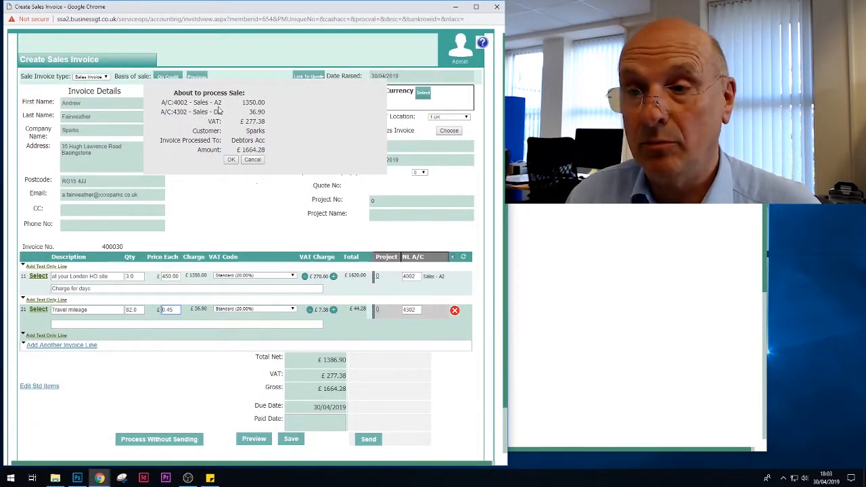
click(231, 160)
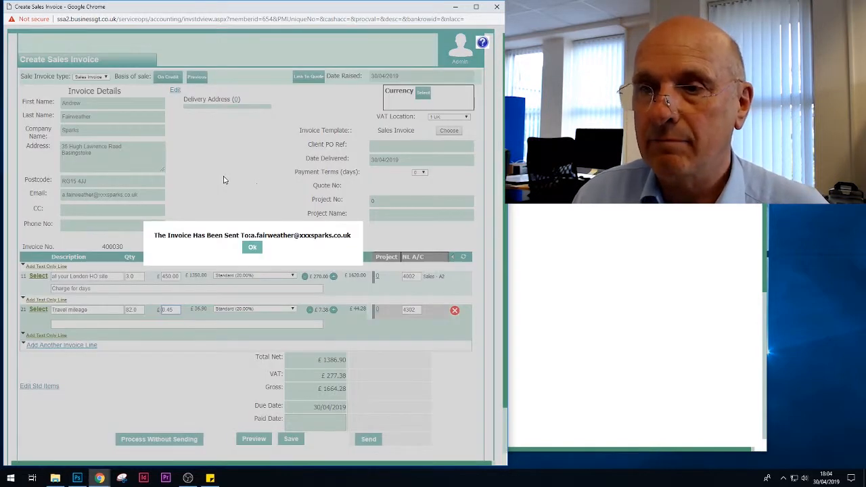
click(251, 248)
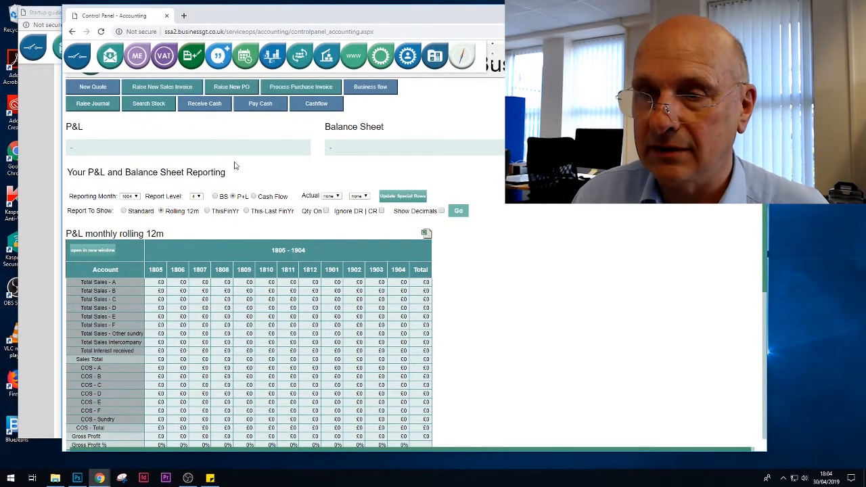
Reload the business accounting control panel and examine the sales rows of the rolling 12-month P&L.
click(273, 58)
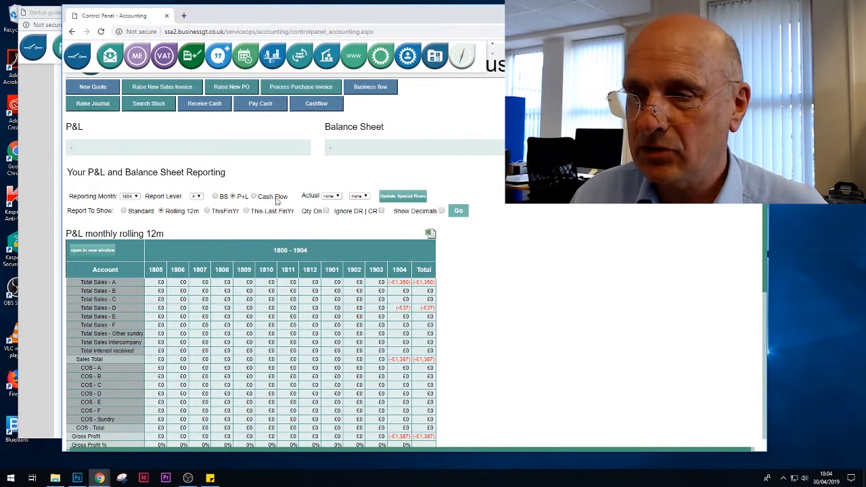
scroll(214, 229, down, 1)
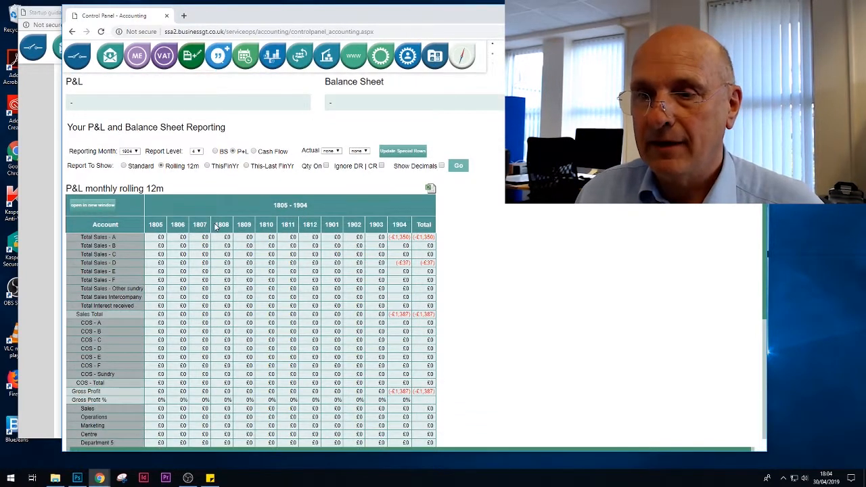